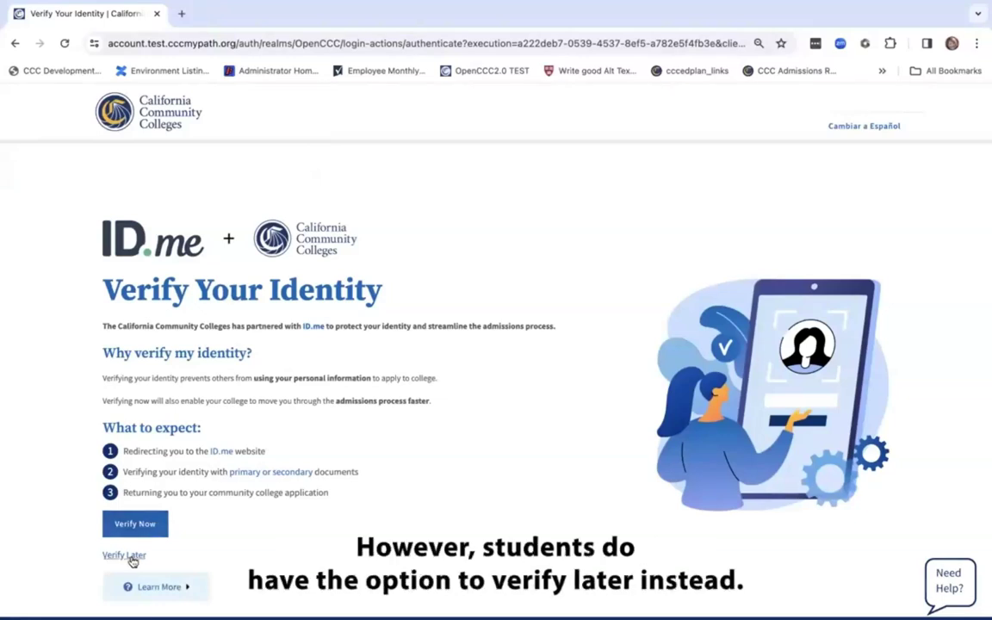
Step: Back out of the Verify Later opt-out and start the ID.me identity verification instead
click(131, 556)
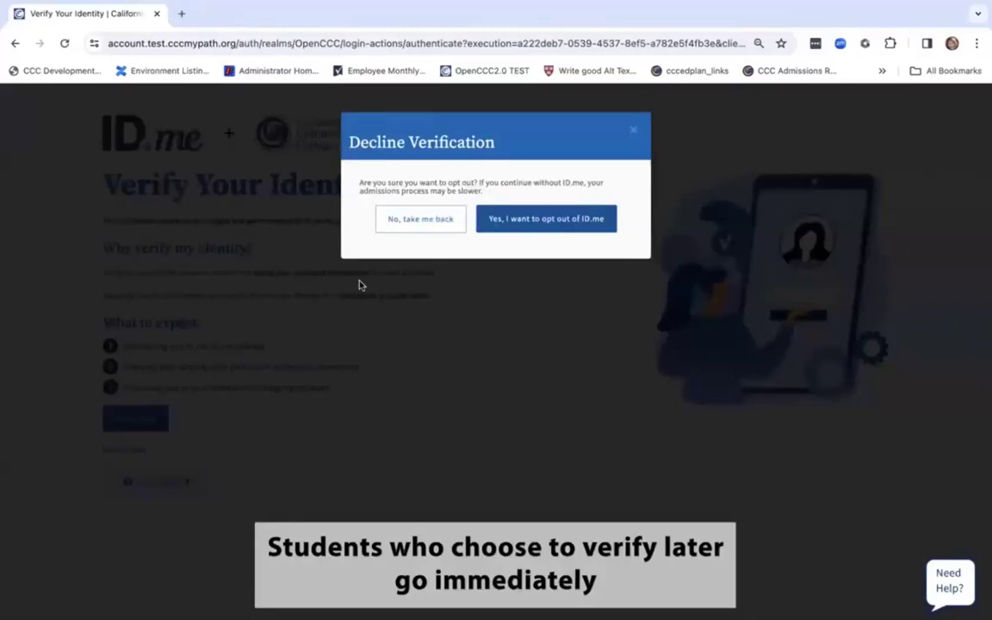
click(420, 222)
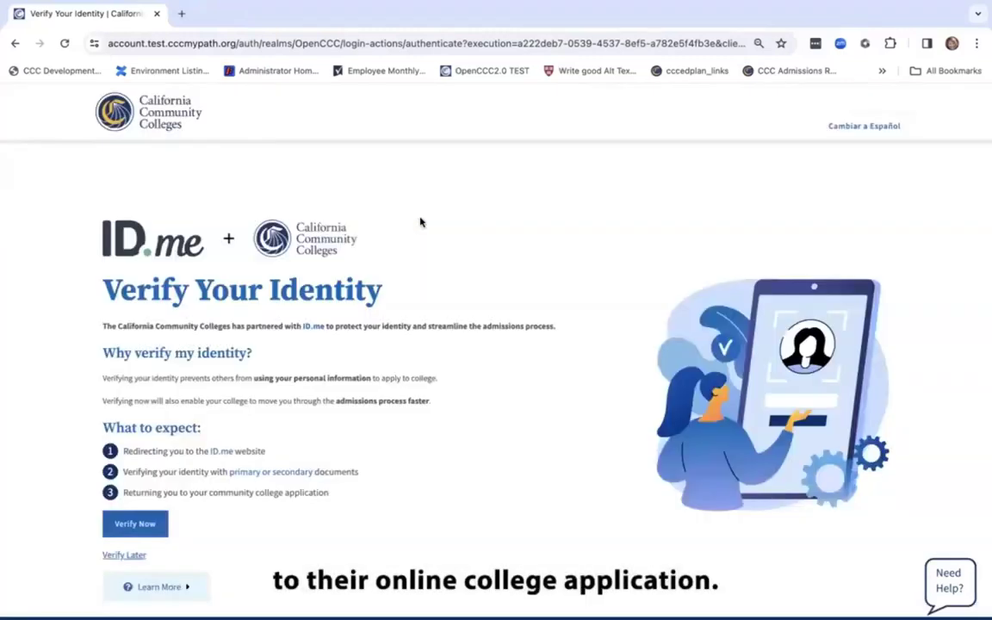
click(148, 527)
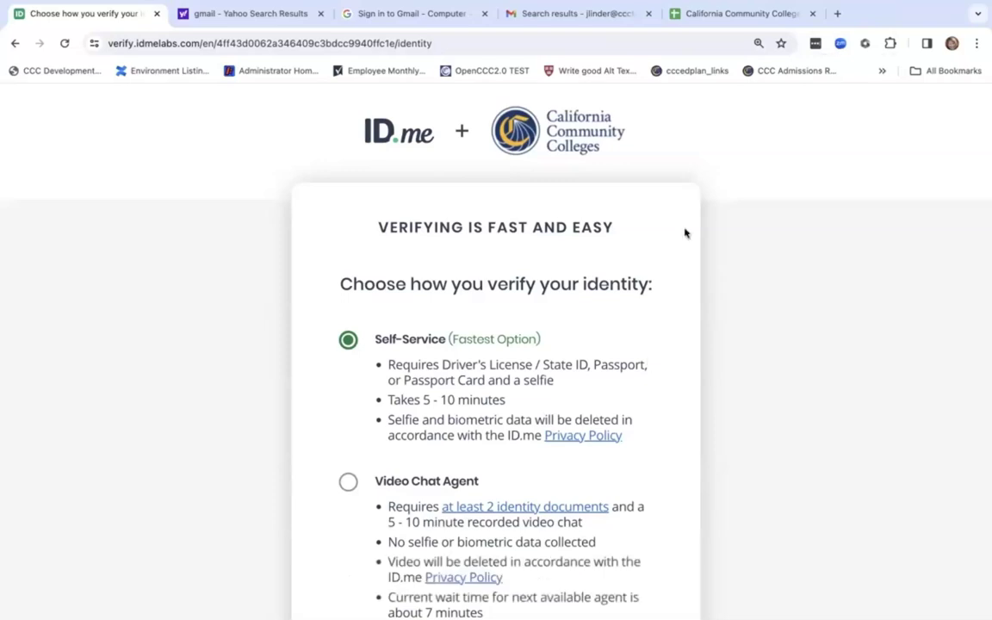
Step: Continue with the Self-Service verification method, then acknowledge and accept the biometric data consent terms
scroll(613, 435, down, 3)
click(563, 456)
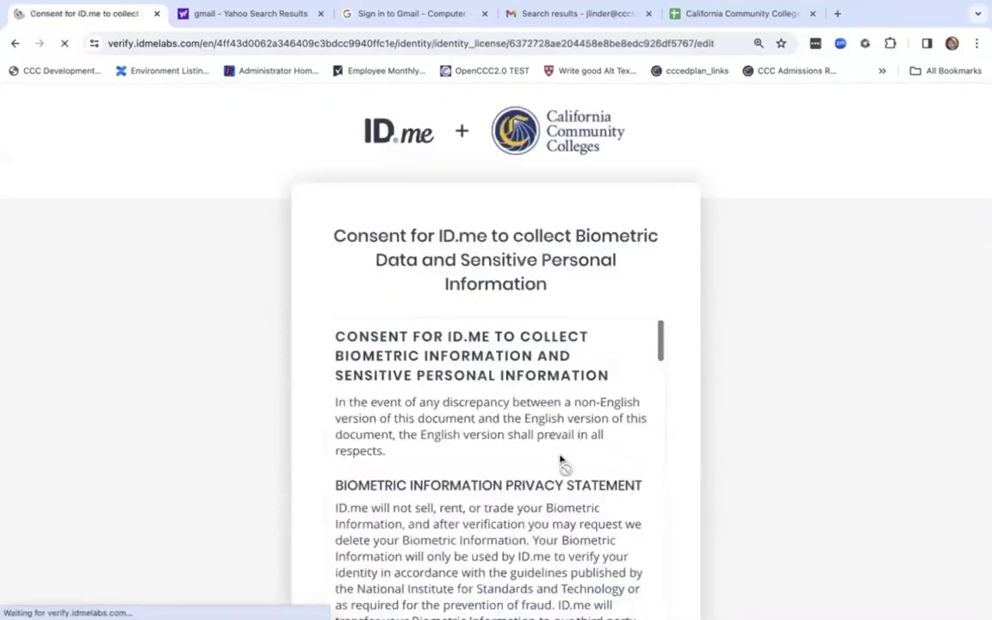
scroll(560, 461, down, 10)
scroll(560, 461, down, 12)
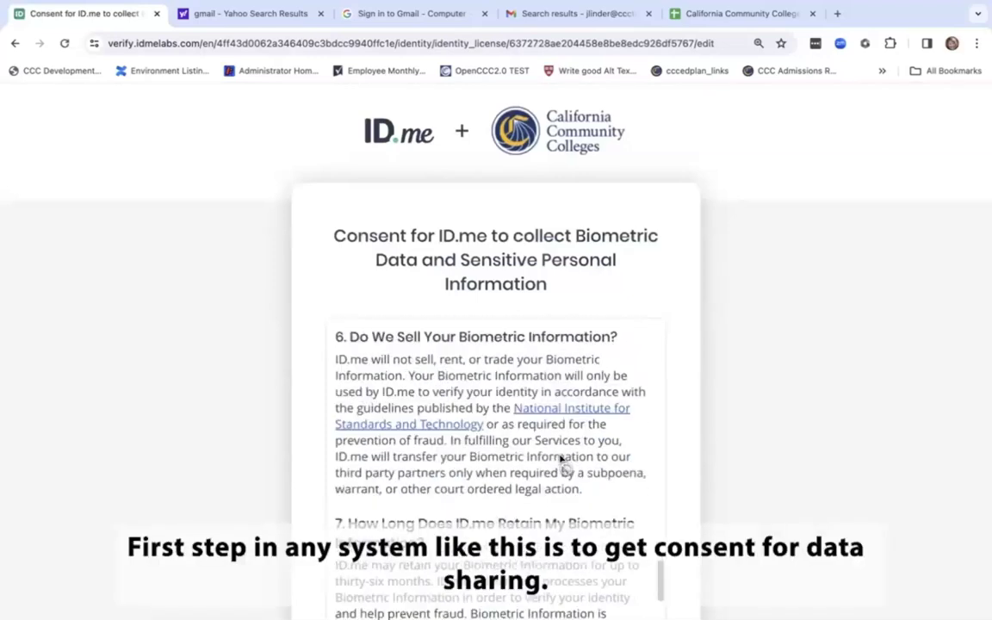
scroll(560, 461, down, 10)
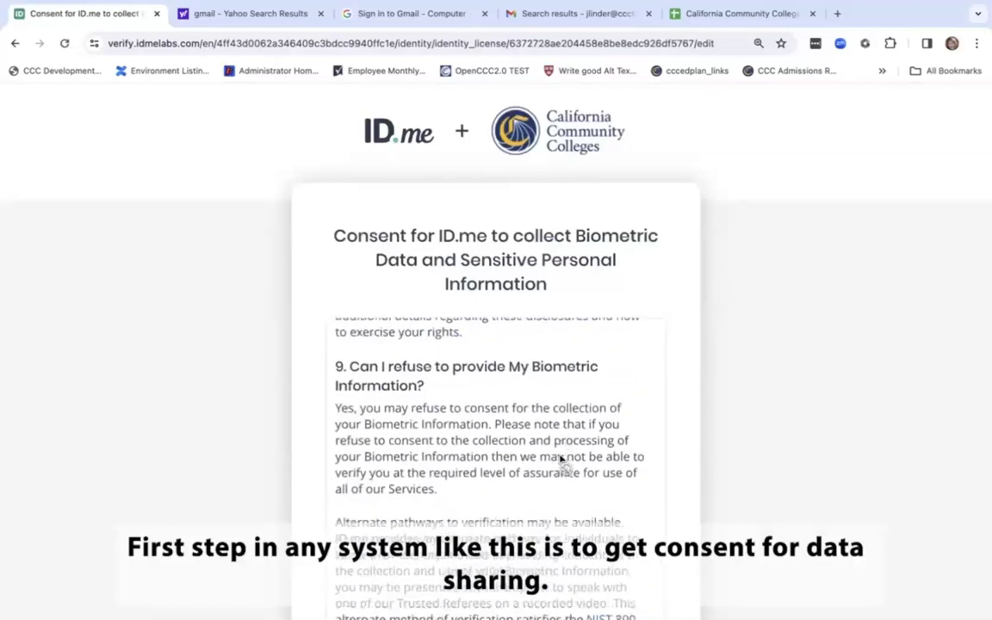
scroll(560, 460, down, 10)
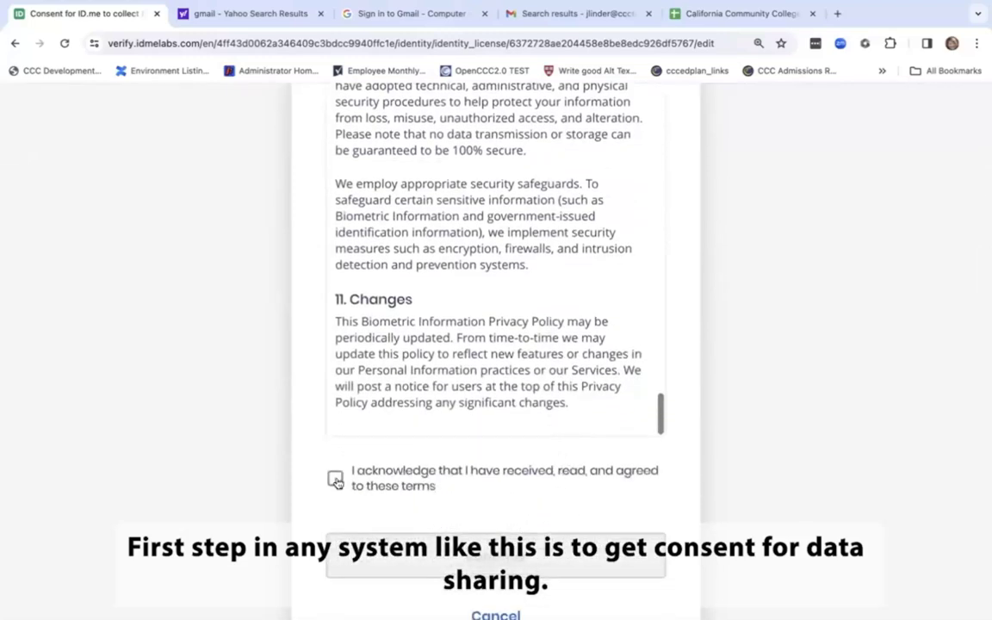
click(335, 480)
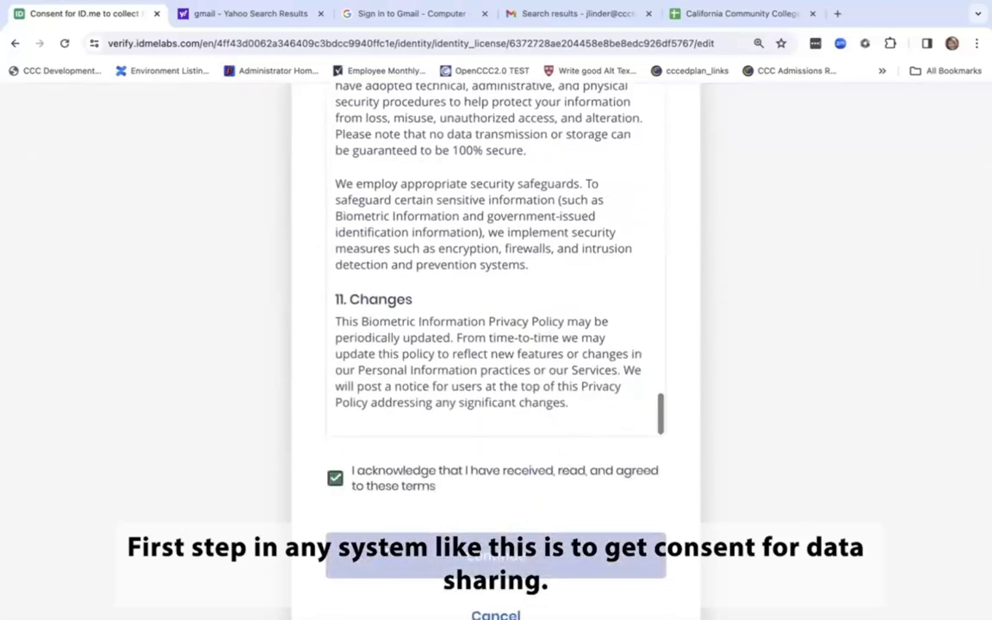
click(388, 556)
Step: Choose the option for not having a smartphone instead of receiving a text link for the document photos
scroll(385, 556, down, 2)
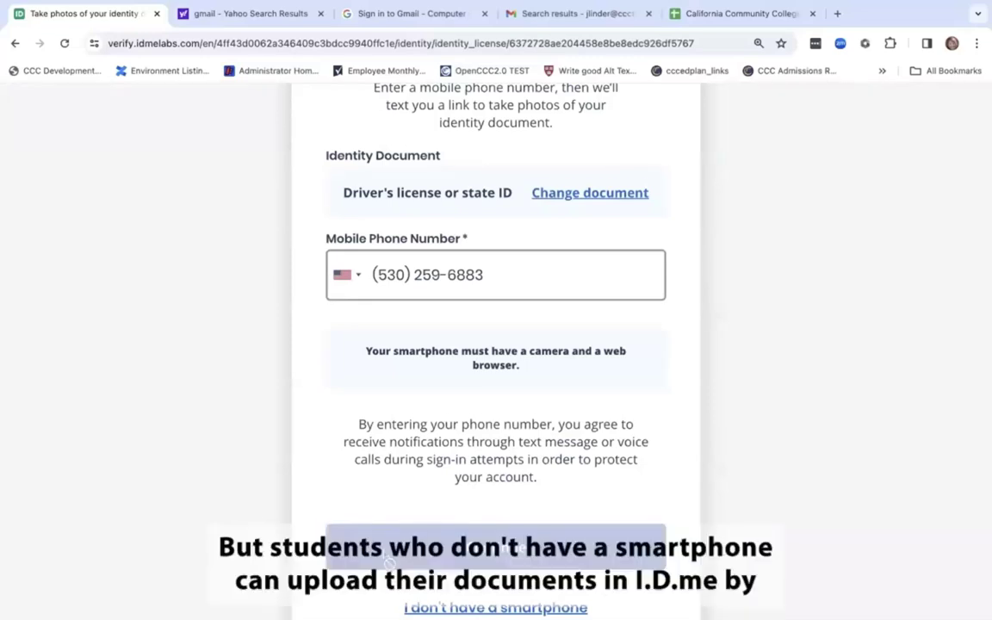
scroll(389, 560, down, 1)
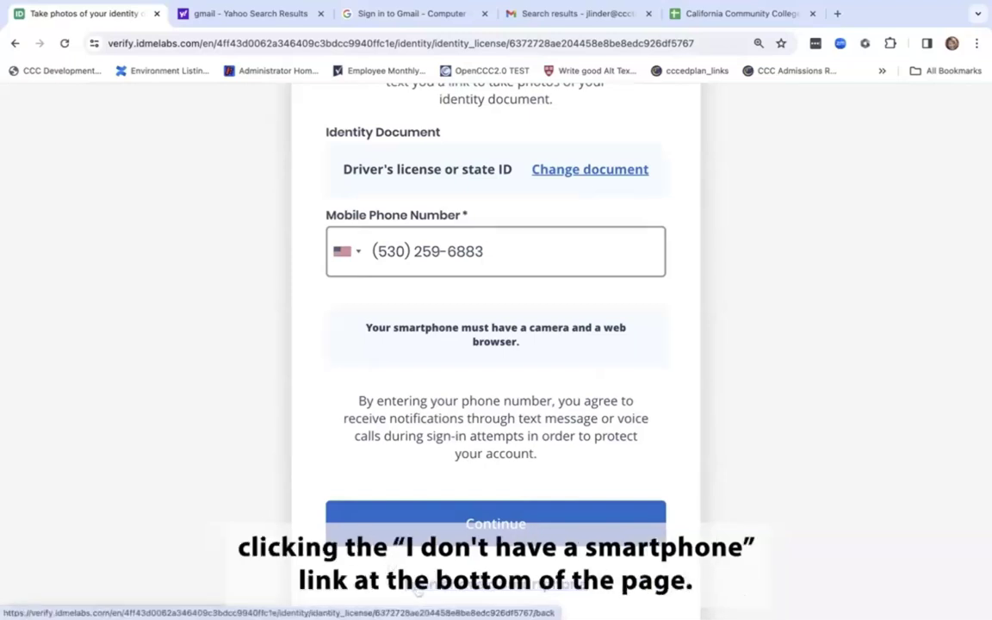
click(419, 589)
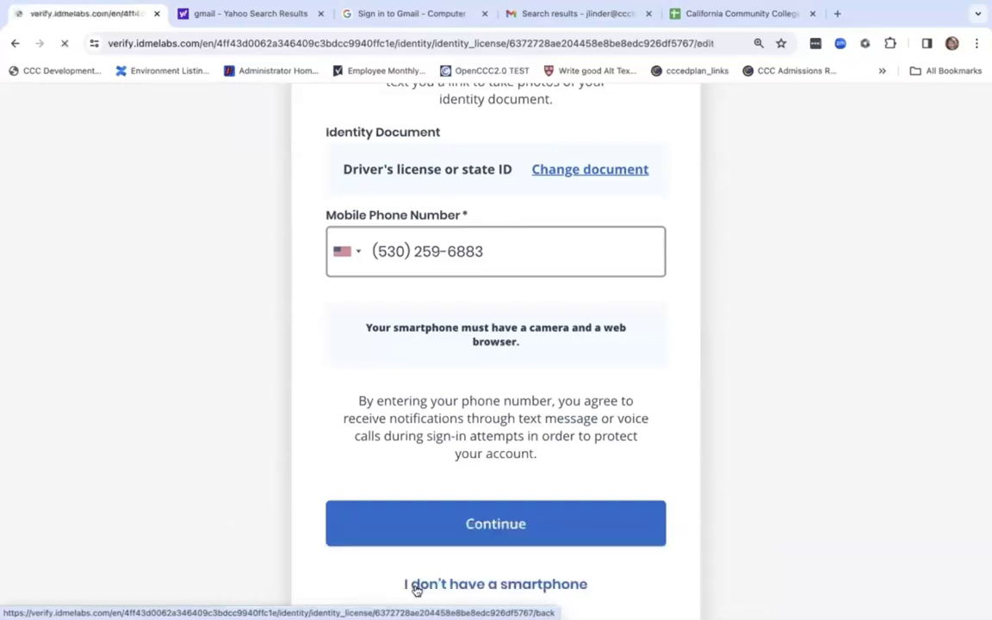
Step: Upload the sample California driver's license photo as the front side of the document
scroll(462, 530, down, 3)
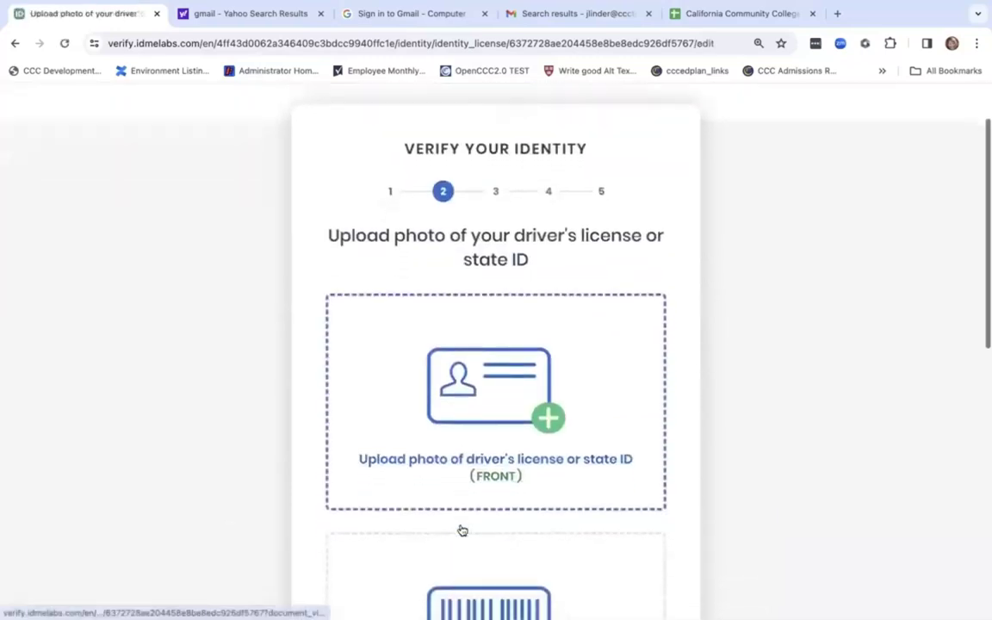
click(492, 437)
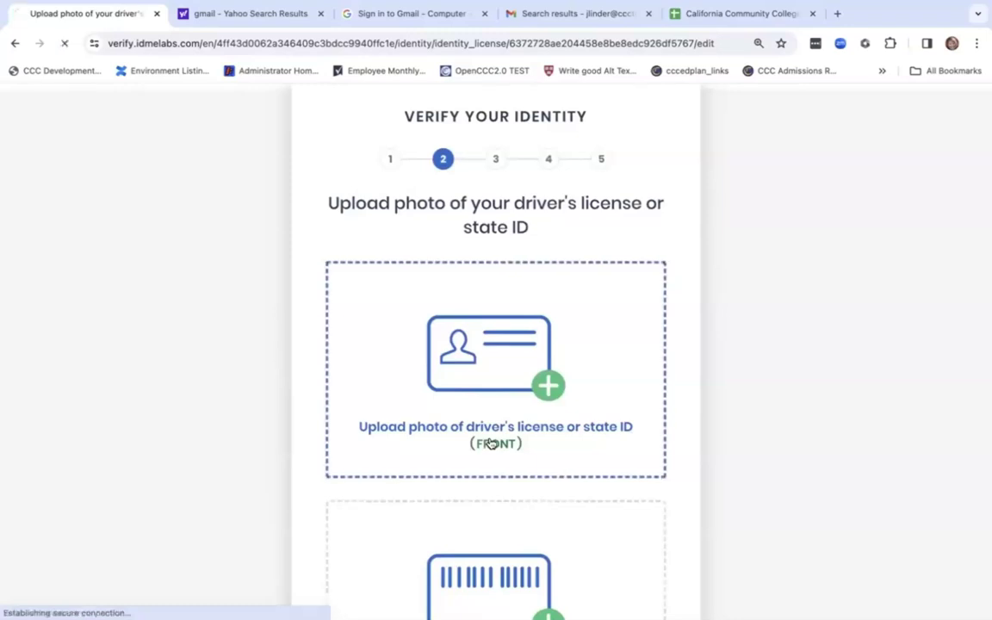
click(496, 534)
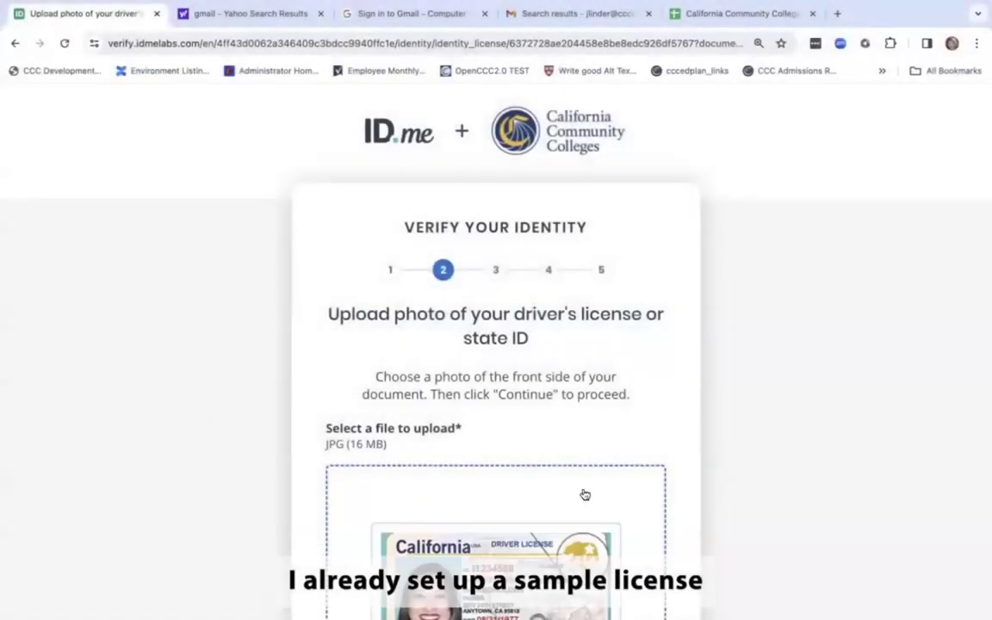
scroll(578, 497, down, 5)
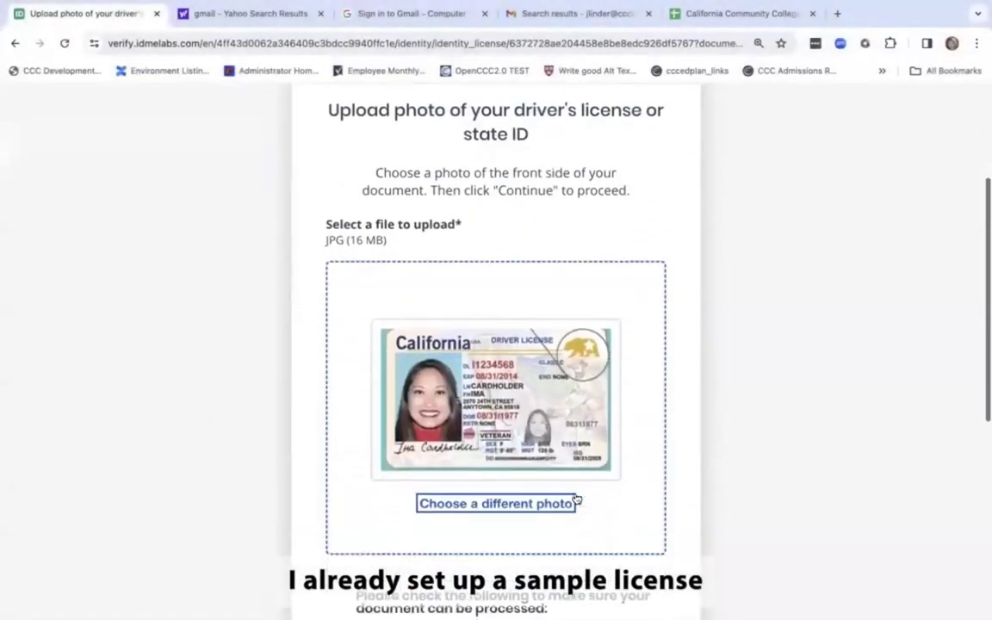
scroll(576, 498, down, 3)
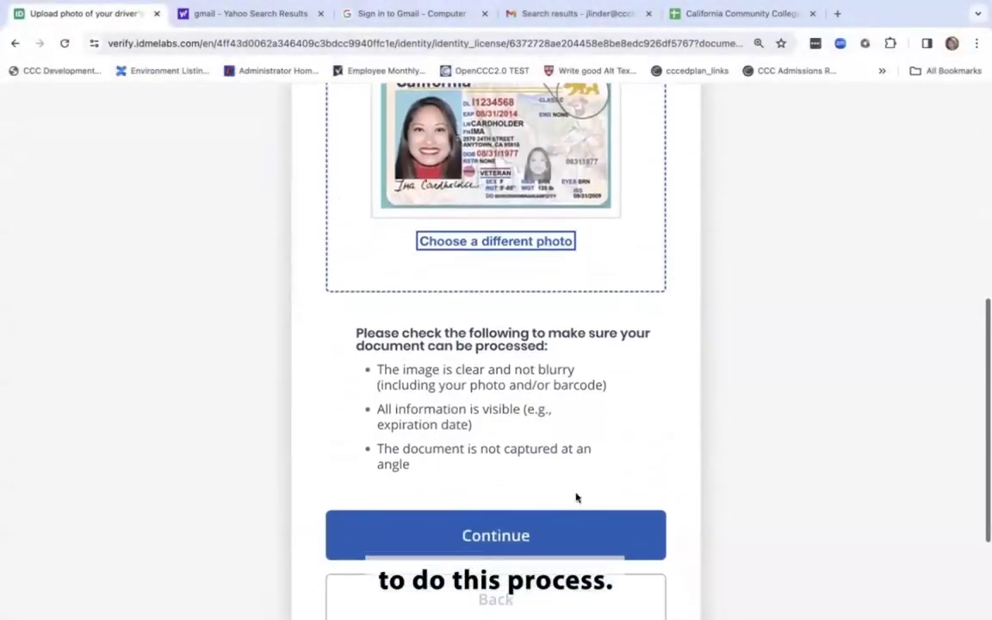
click(512, 437)
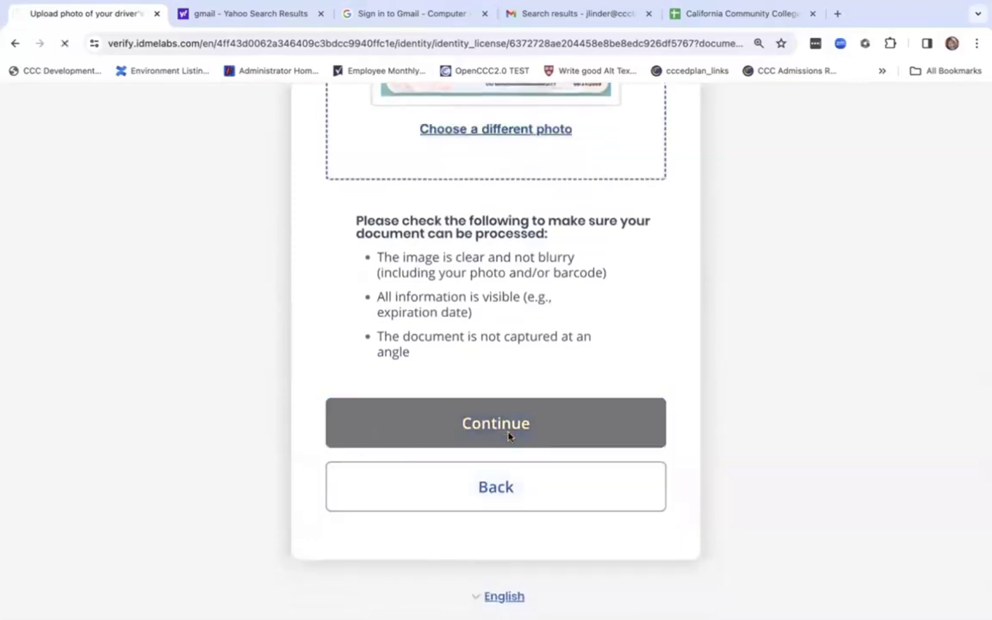
Step: Upload the sample California driver's license photo as the back side of the document
scroll(525, 433, down, 5)
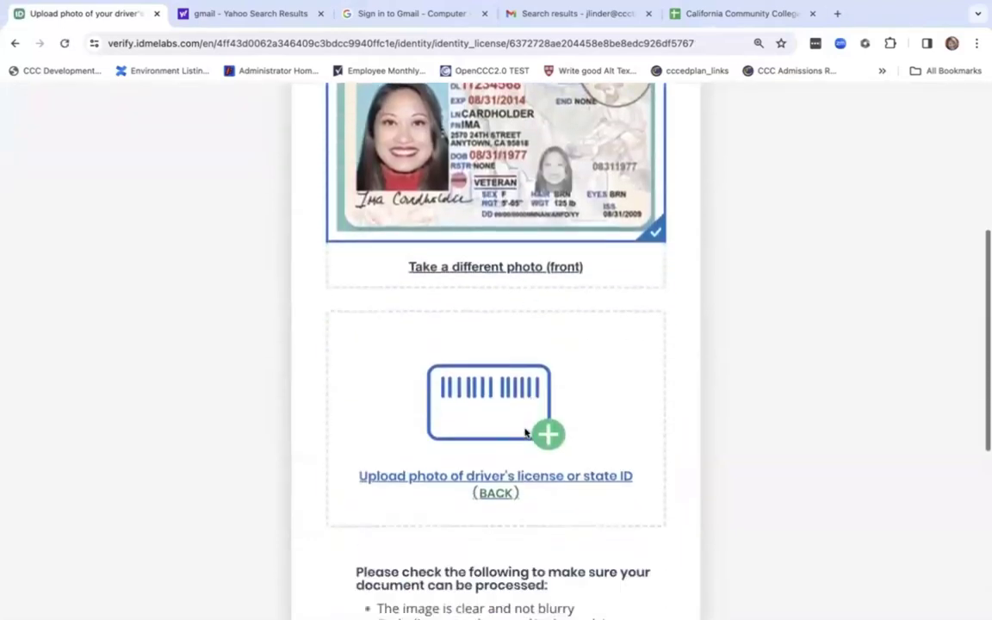
click(504, 432)
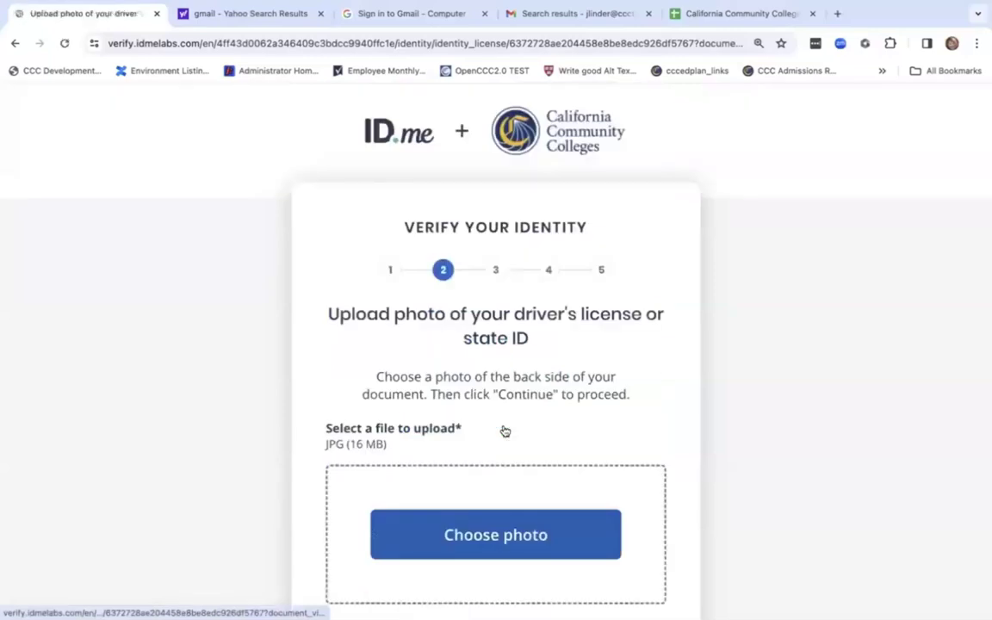
click(495, 535)
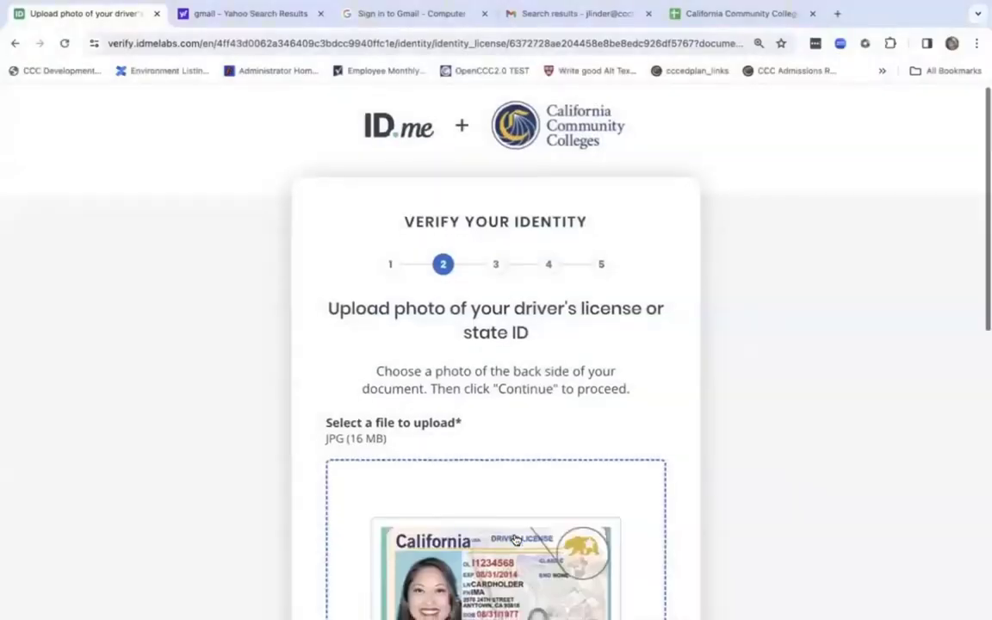
scroll(515, 539, down, 7)
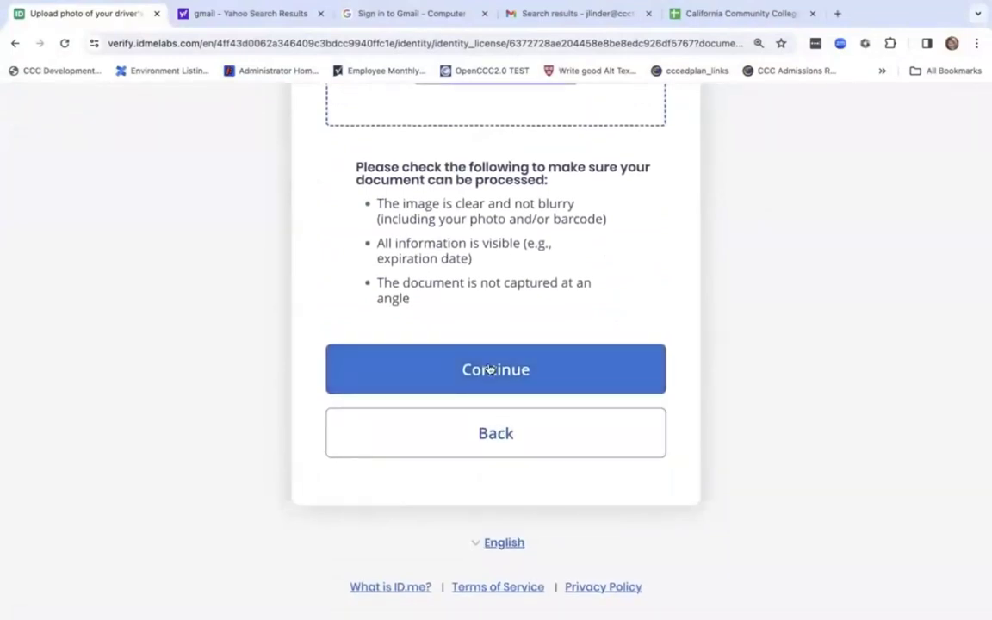
click(489, 369)
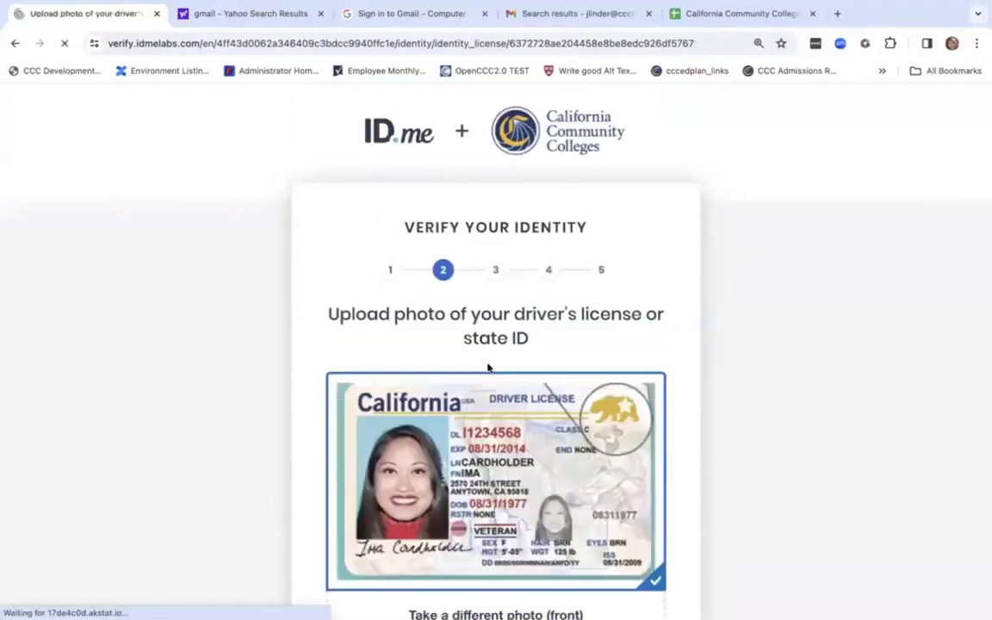
Step: Review the front and back license photos and submit them
scroll(487, 368, down, 6)
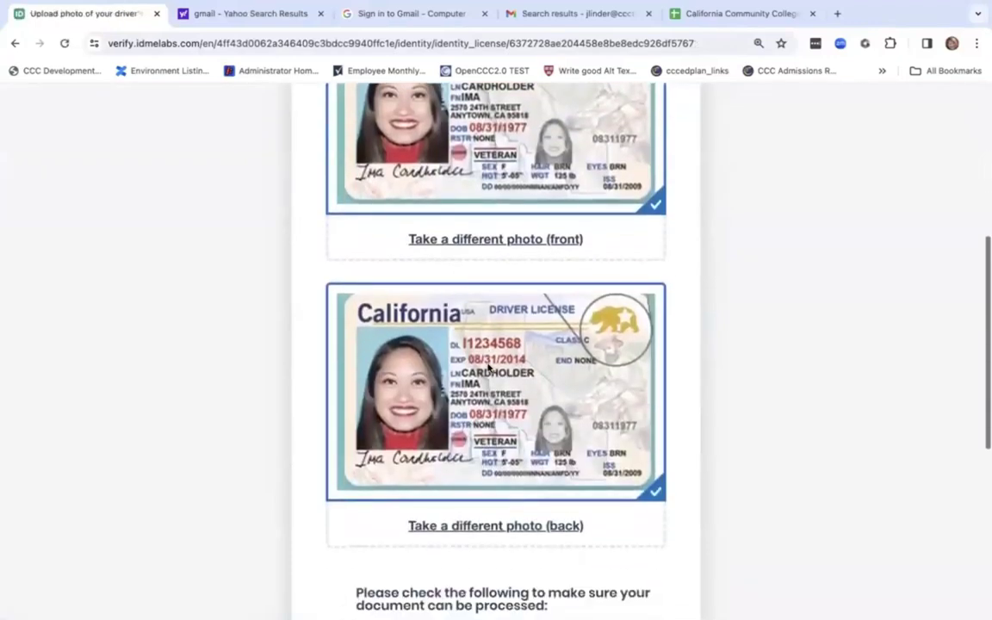
scroll(487, 368, down, 1)
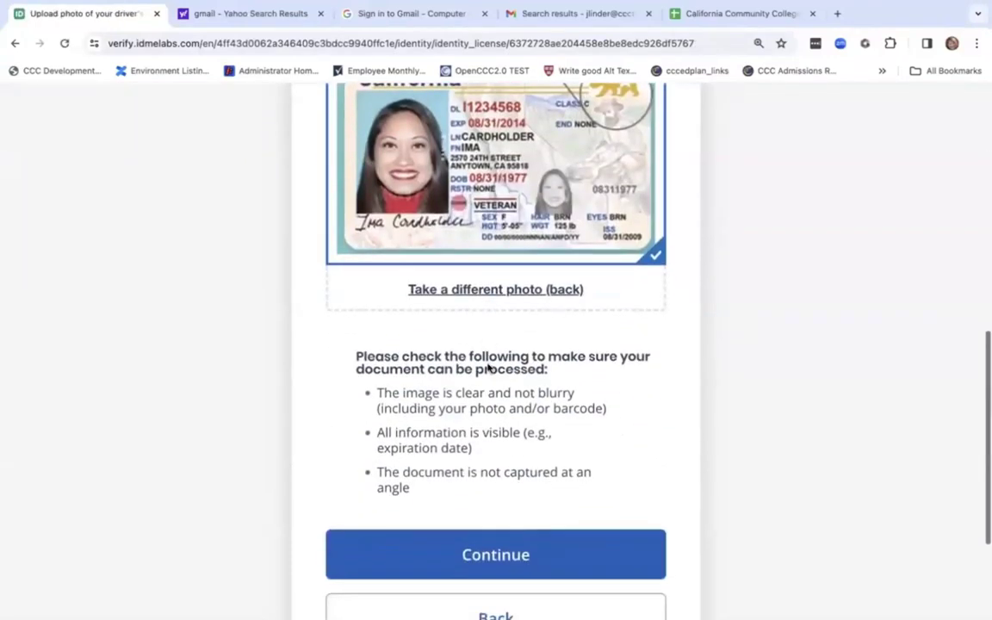
click(491, 551)
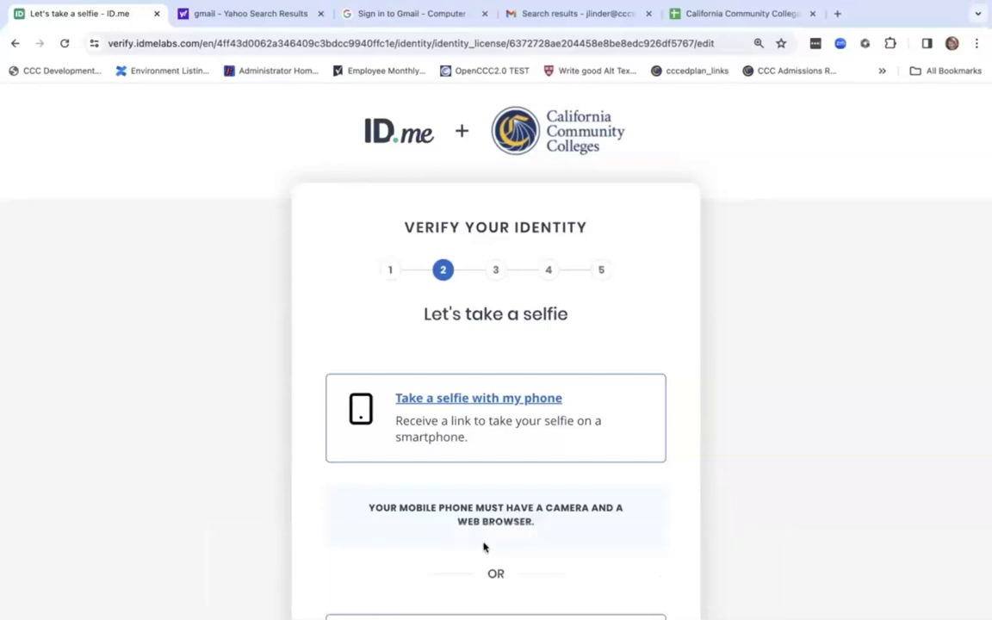
Step: Take the selfie photo with the webcam, pointing it at the soda can painting, and submit the picture
scroll(483, 547, down, 3)
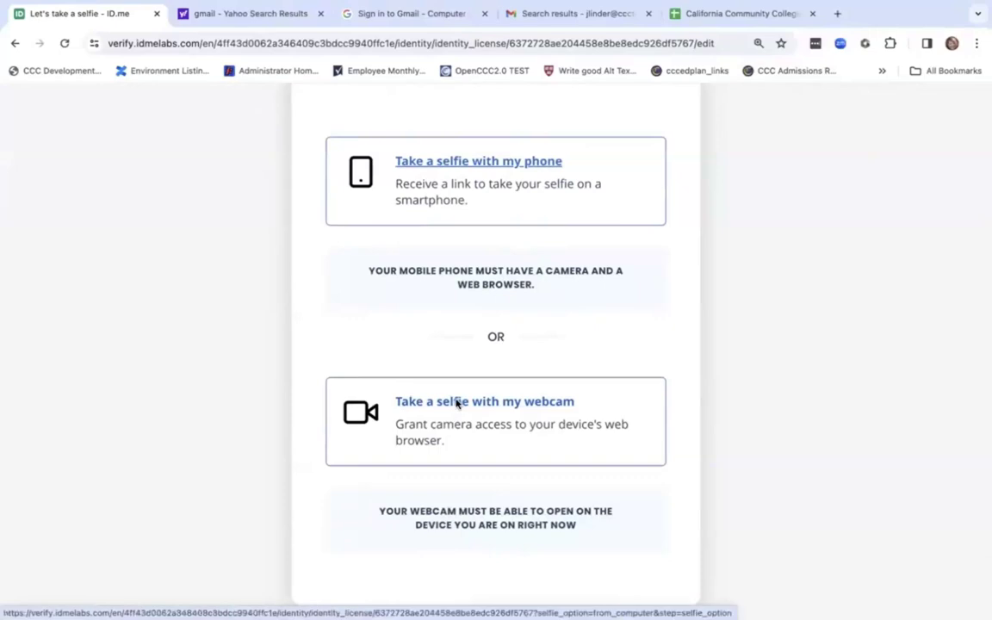
click(457, 404)
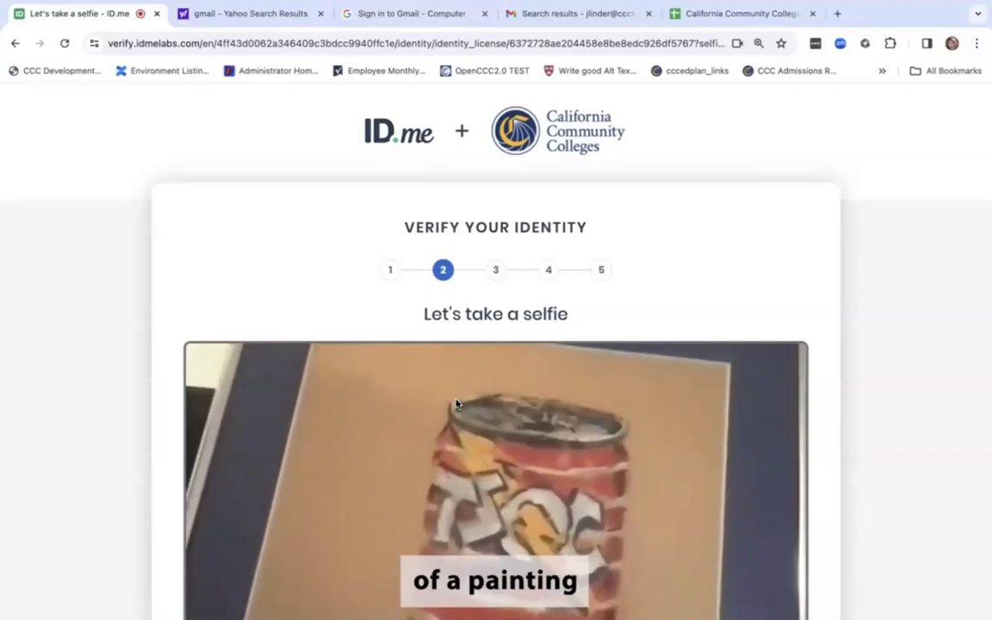
scroll(457, 403, down, 3)
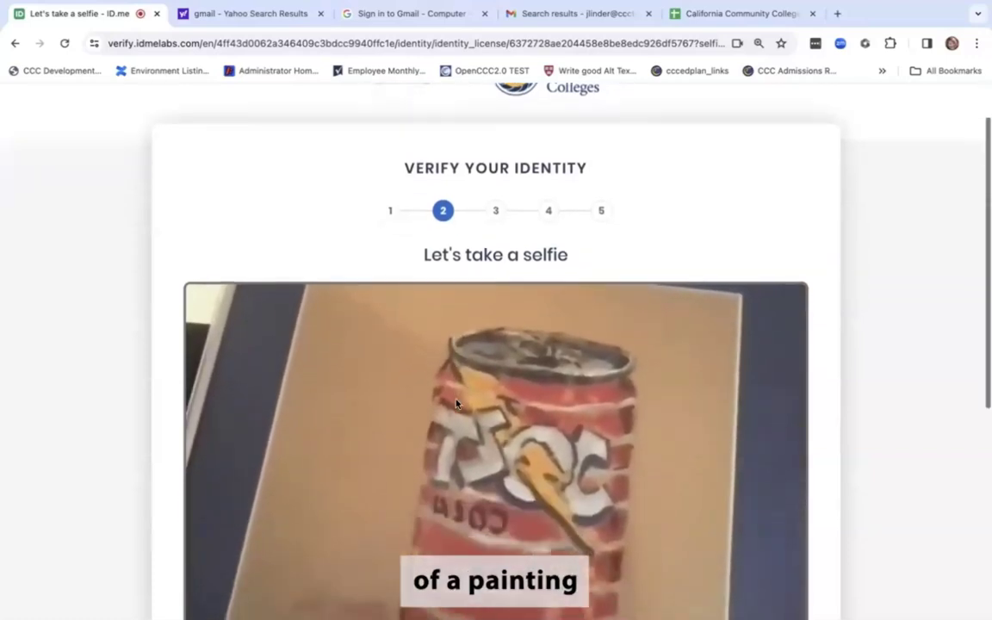
scroll(457, 403, down, 1)
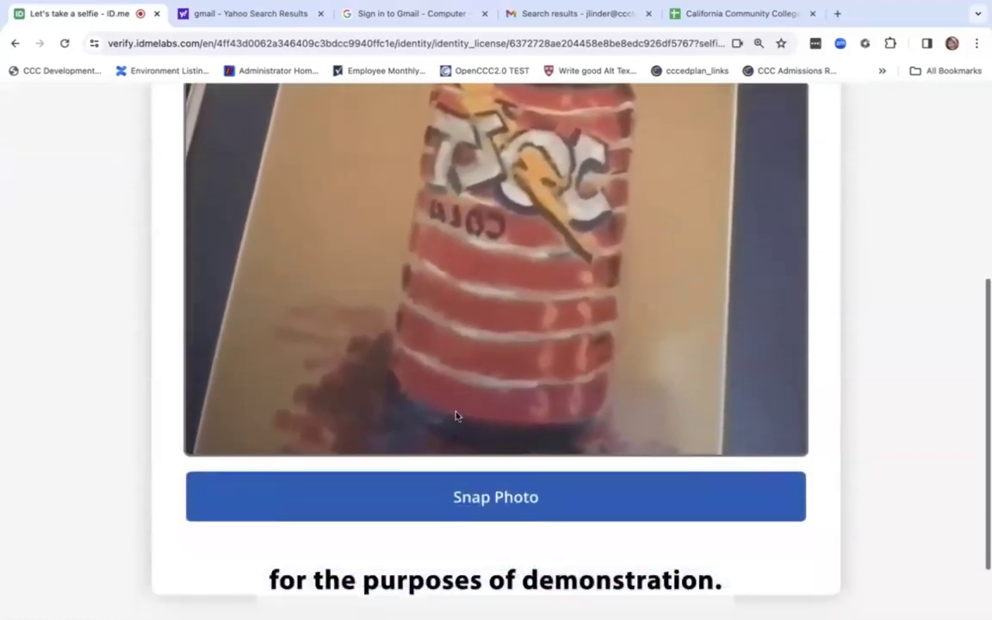
click(448, 497)
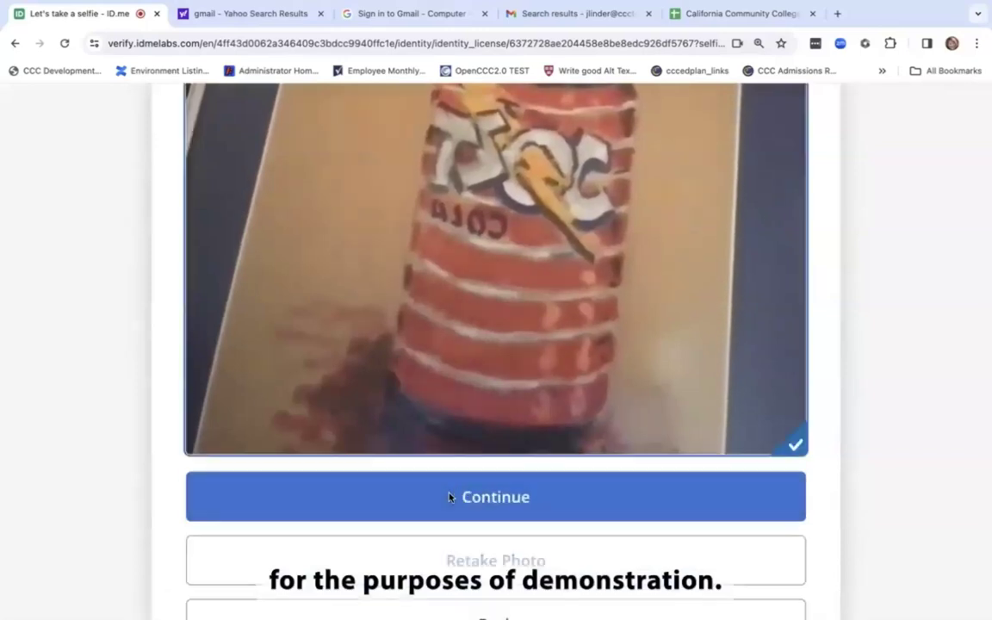
click(448, 497)
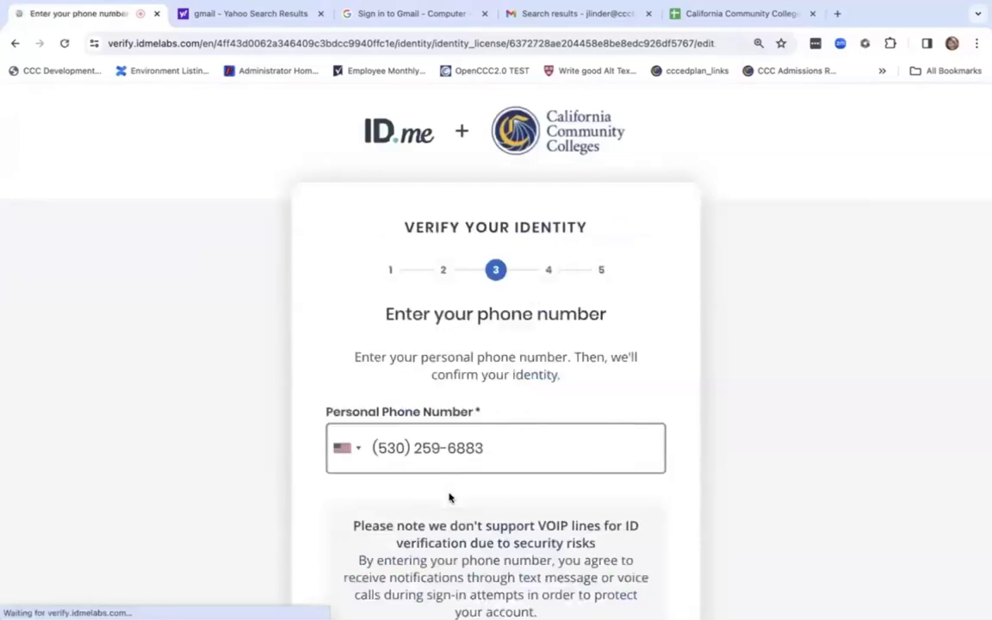
Step: Submit the prefilled personal phone number, then acknowledge that the provided information is correct and accept the use of Fair Credit Reporting Act data
scroll(550, 529, down, 3)
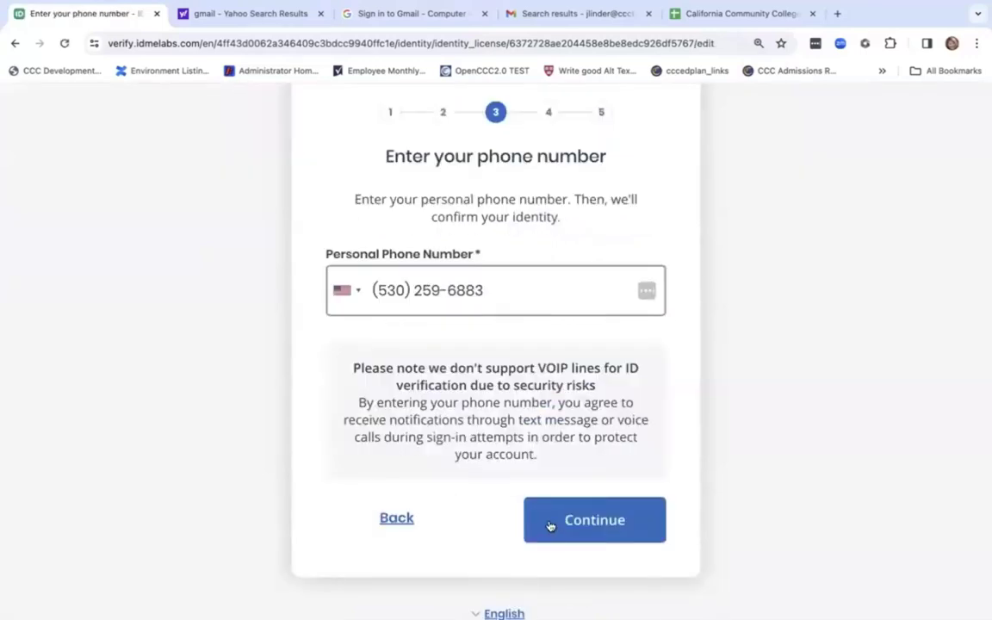
click(550, 526)
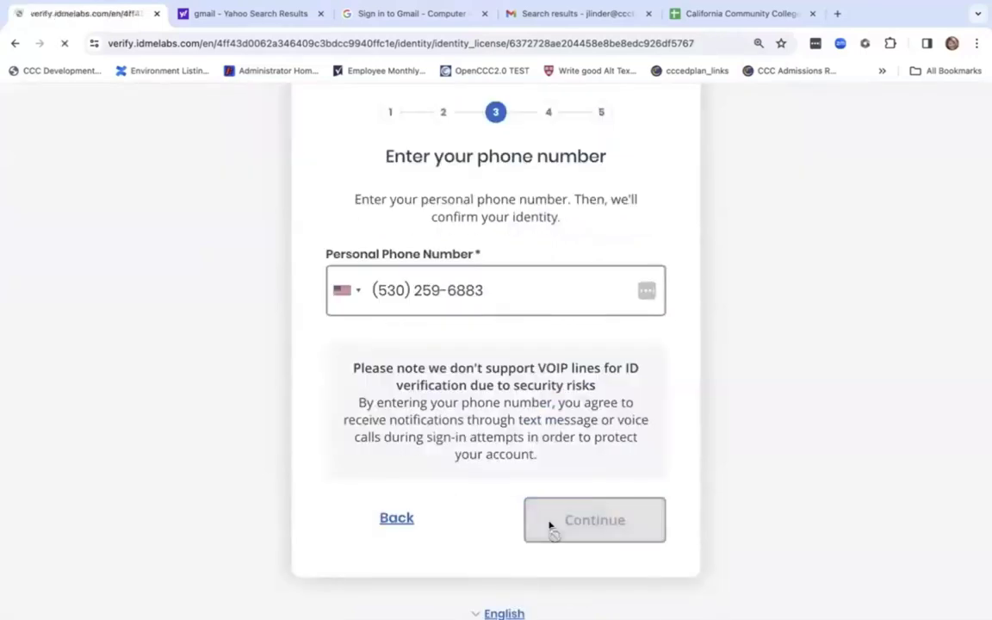
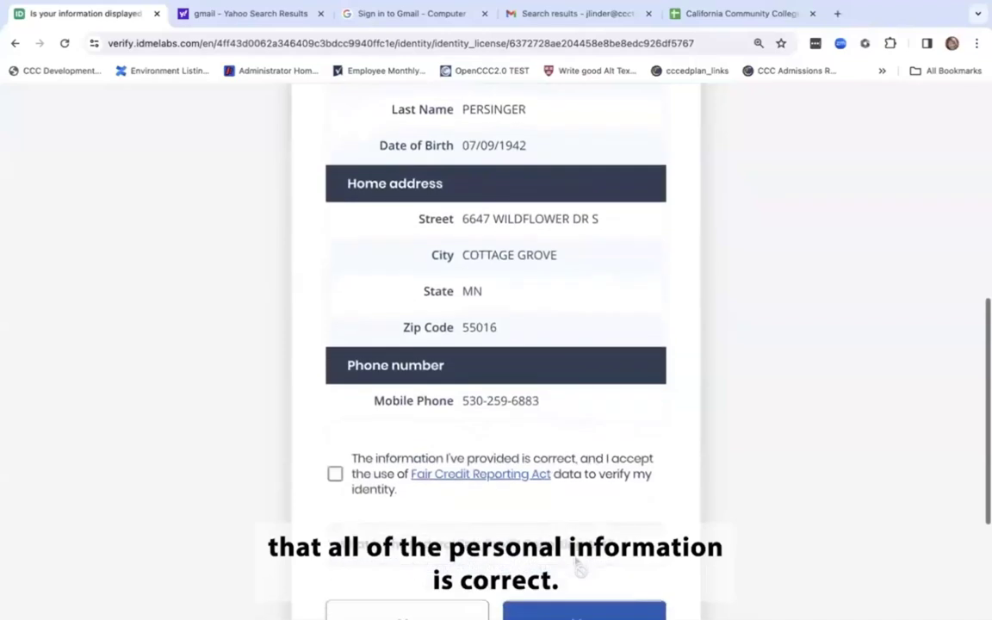
click(335, 474)
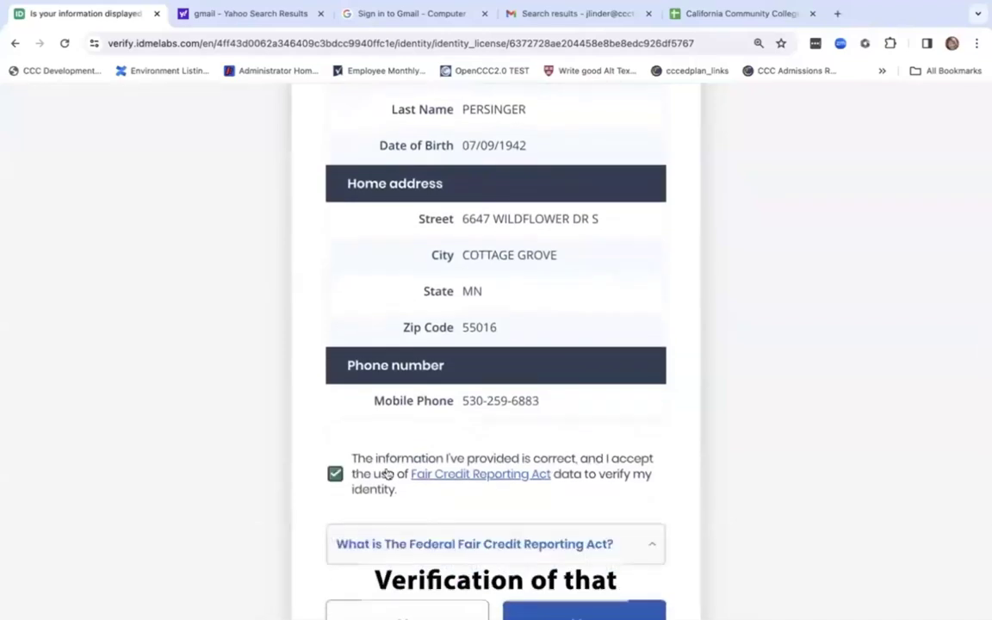
Step: Confirm that the displayed personal information is correct, and verify the mobile phone through the testing-only link
scroll(450, 492, down, 2)
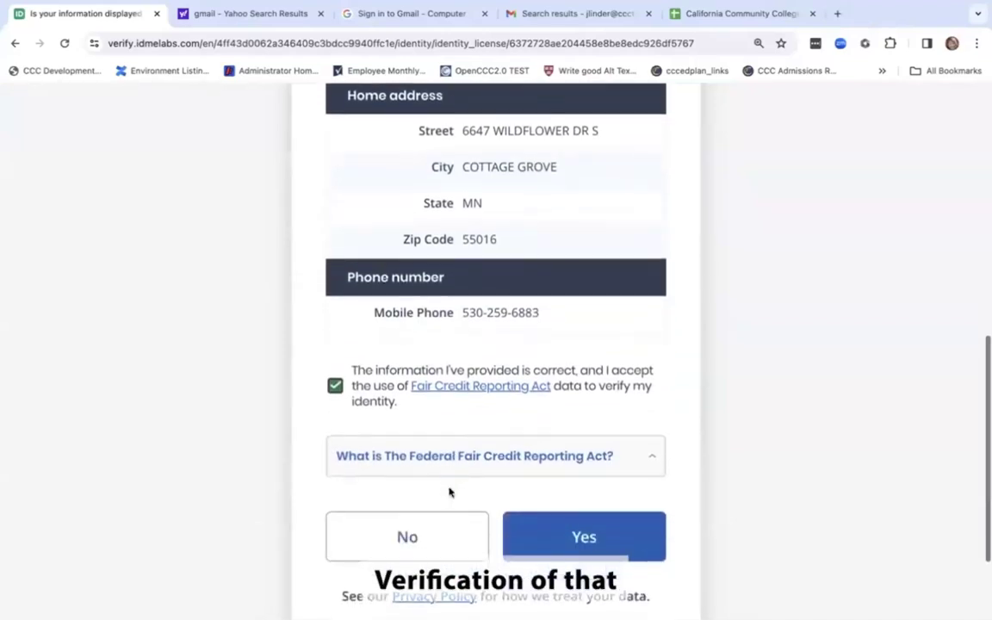
click(568, 538)
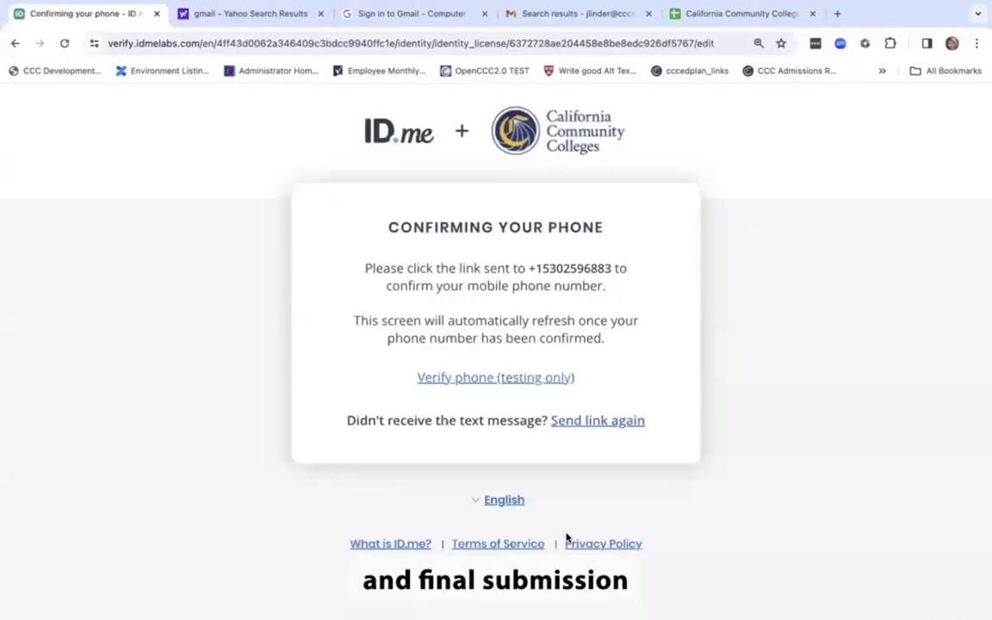
click(516, 379)
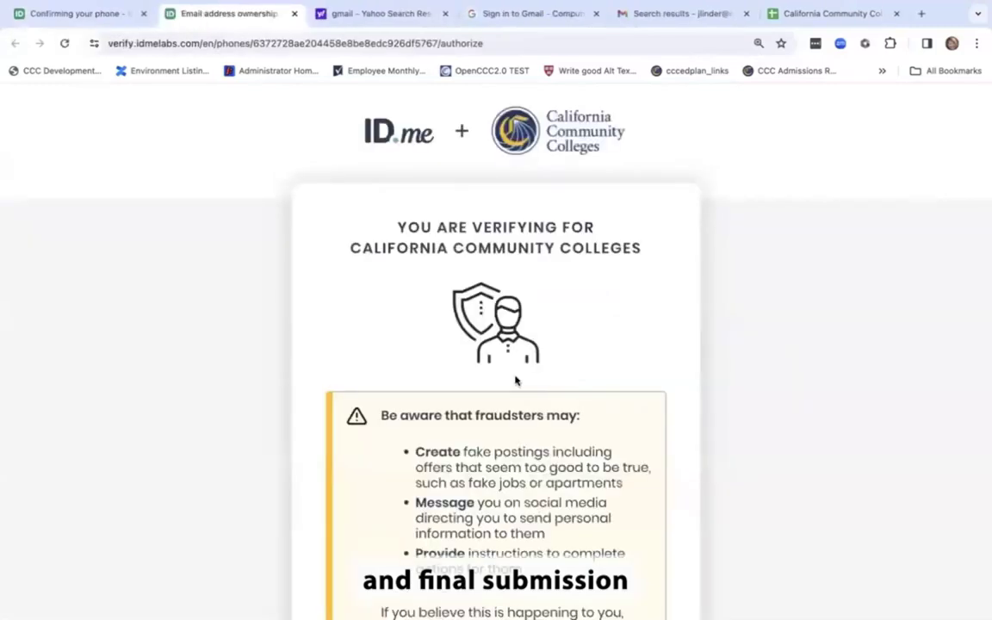
Step: Confirm ownership of the shown email address and return to the original identity verification page
scroll(516, 379, down, 5)
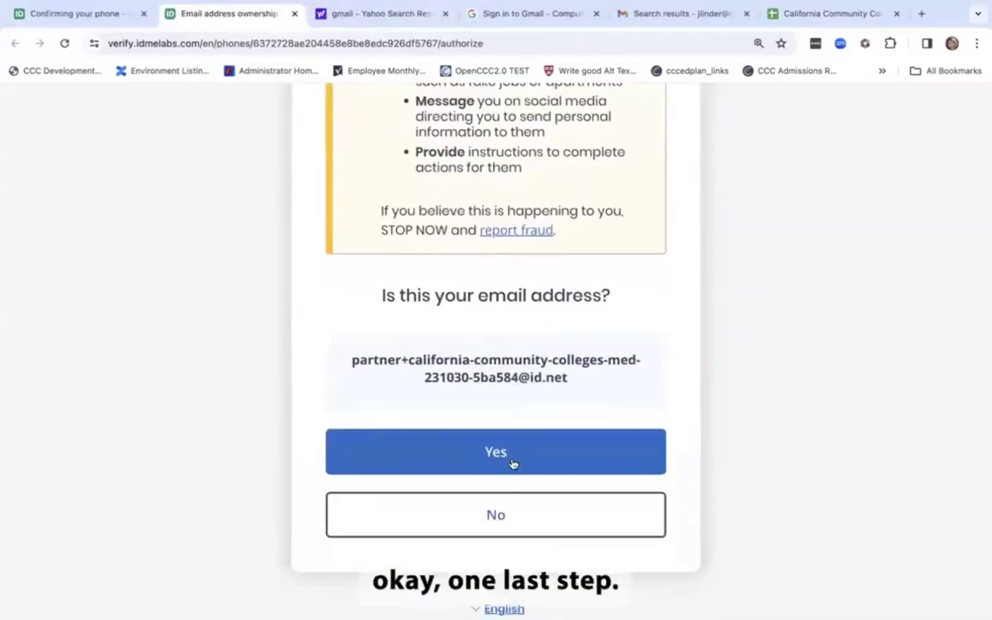
click(512, 461)
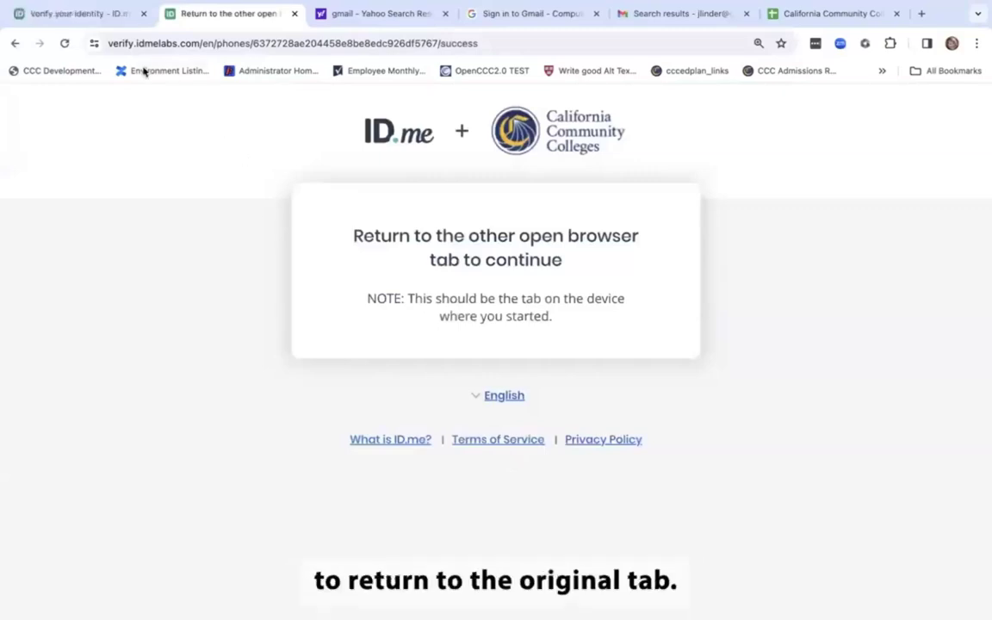
click(98, 17)
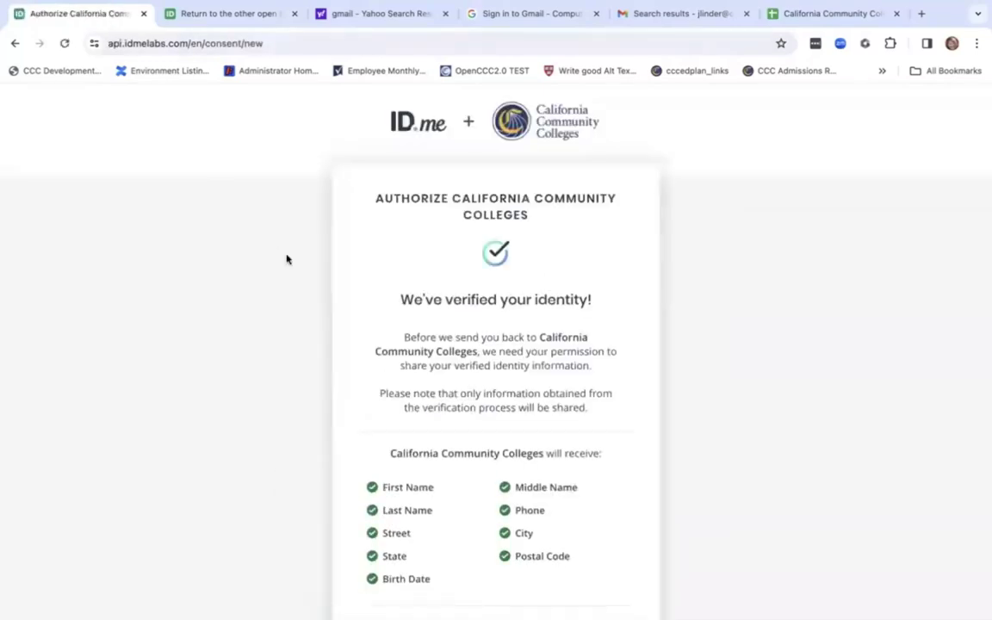
Step: Allow ID.me to share the verified identity information with California Community Colleges, and complete the "I'm not a robot" security check
scroll(367, 295, down, 2)
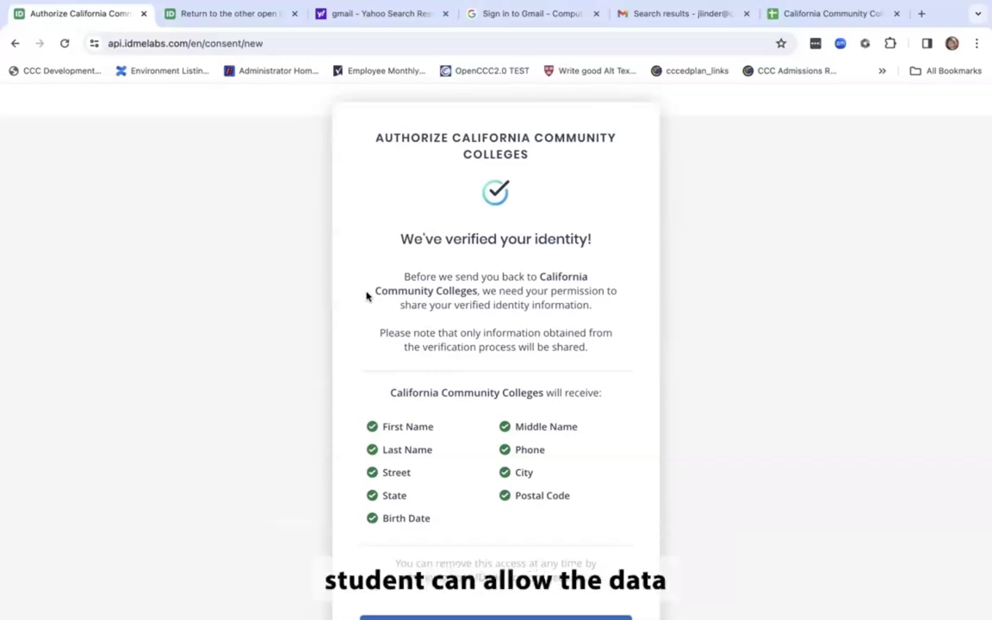
scroll(478, 354, down, 2)
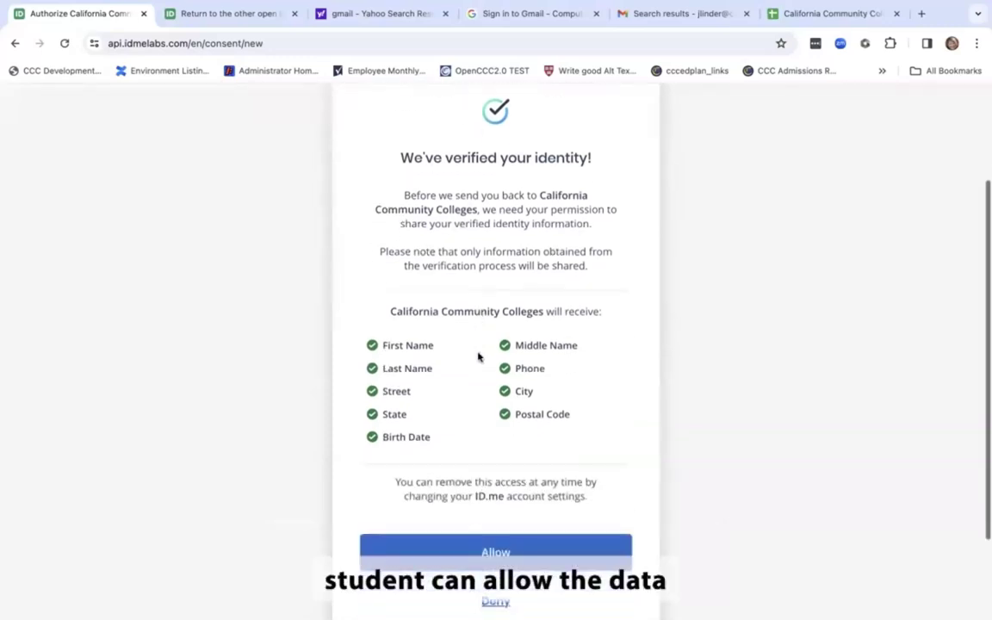
click(489, 552)
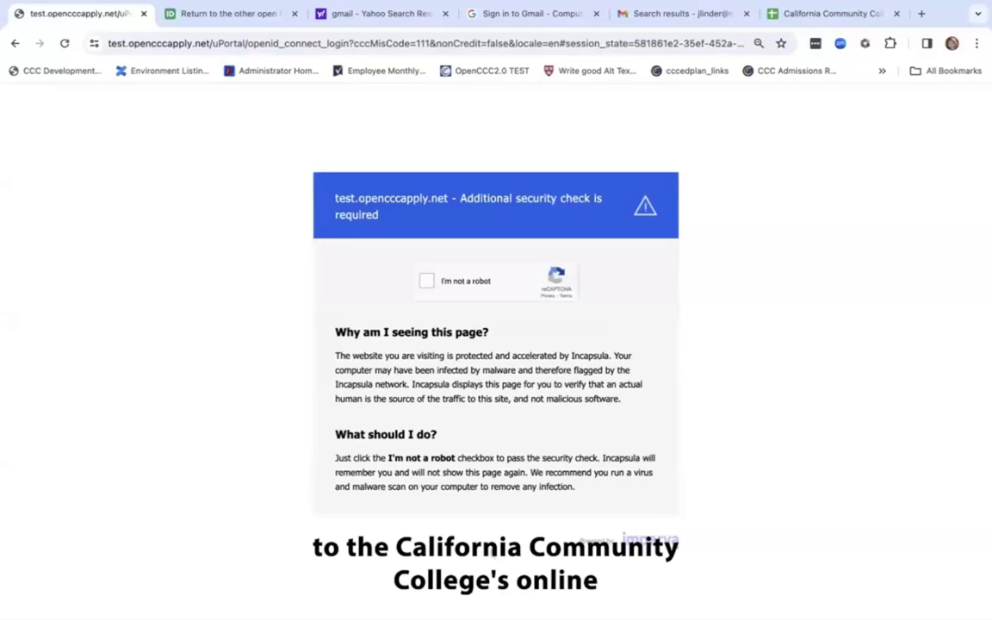
click(428, 279)
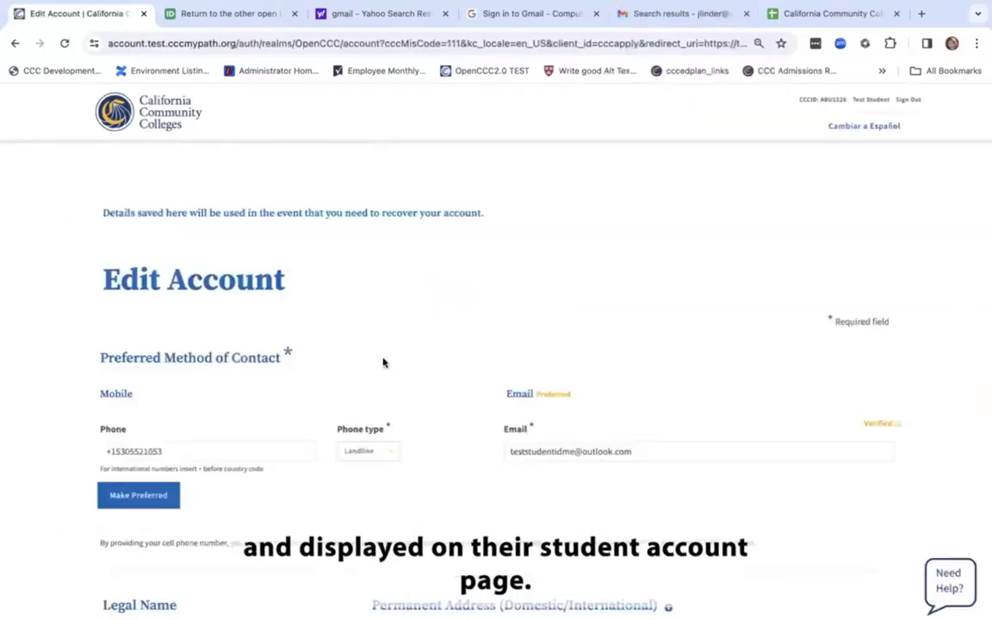
Step: Examine the ID Verification status at the end of the student's Edit Account page
scroll(383, 362, down, 6)
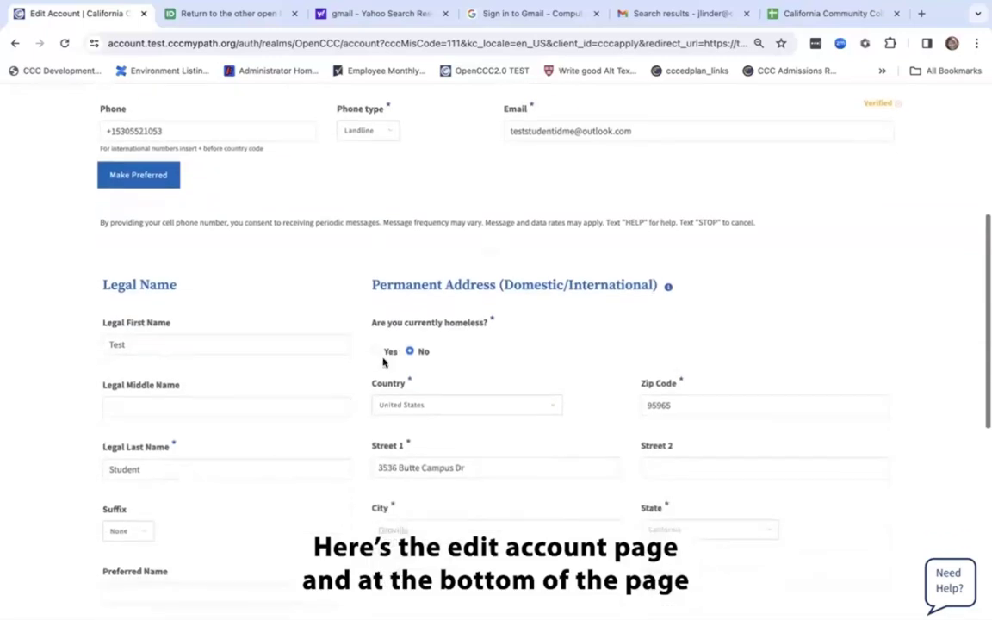
scroll(383, 362, down, 3)
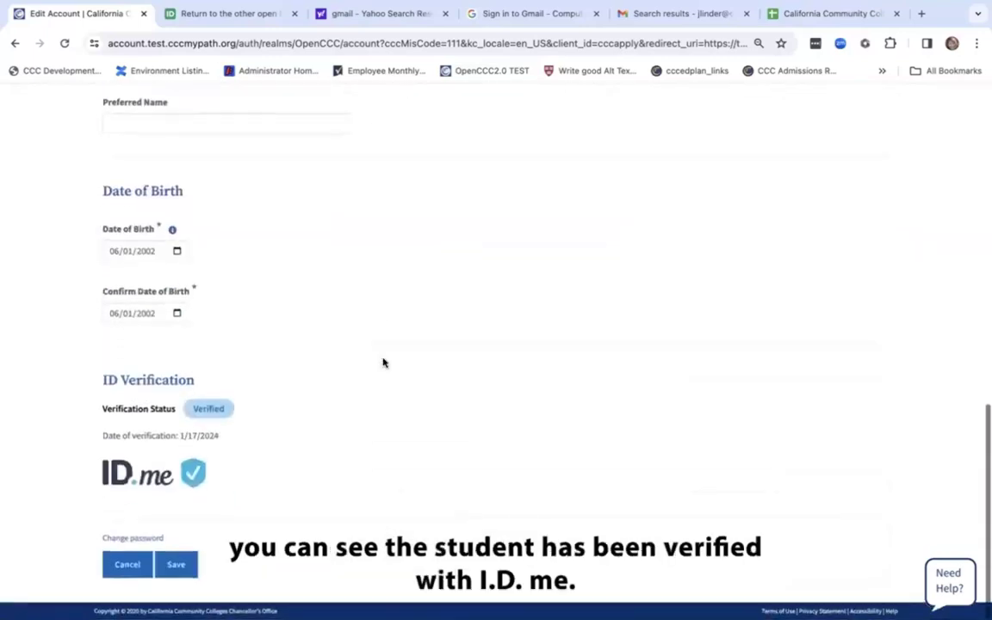